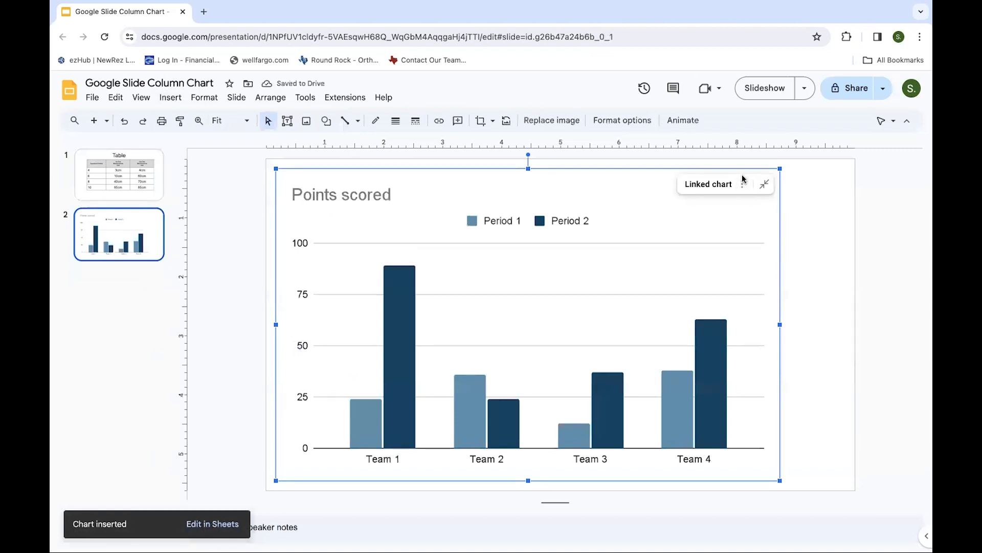
Open the source spreadsheet of the linked column chart on slide 2.
click(743, 184)
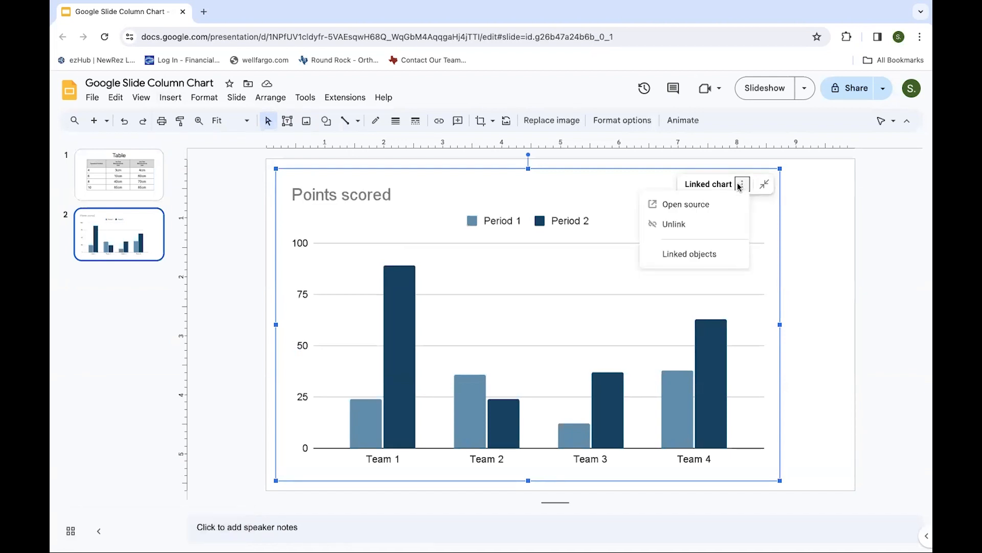
click(710, 205)
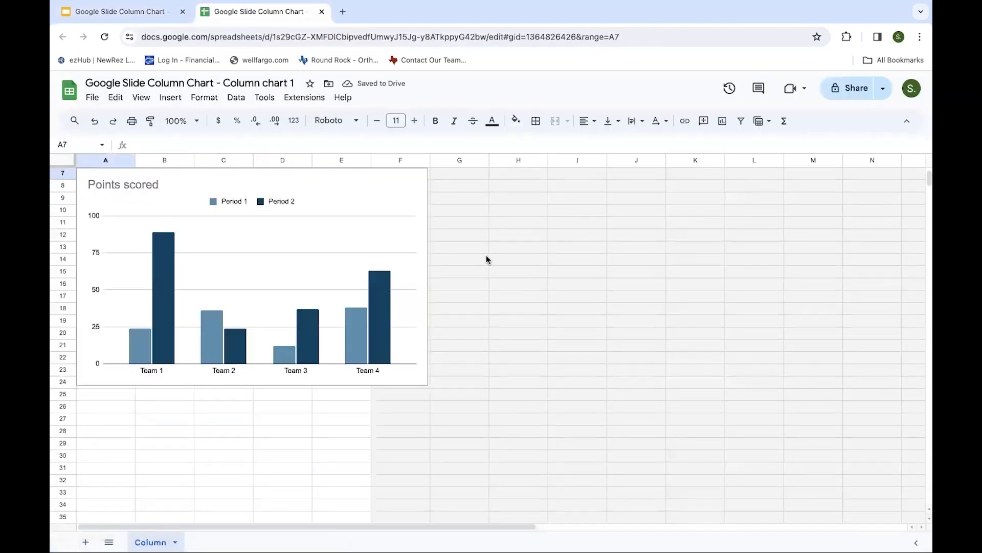
scroll(486, 256, up, 3)
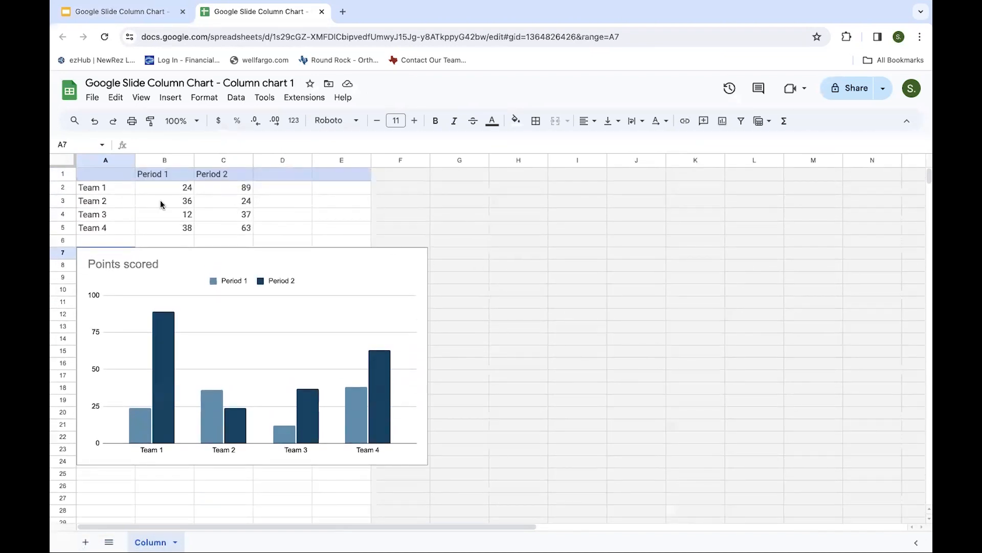
Replace the team labels in A2:A5 with 4 Mentos, 6 Mentos, 8 Mentos and 10 Mentos.
drag(116, 189, 117, 229)
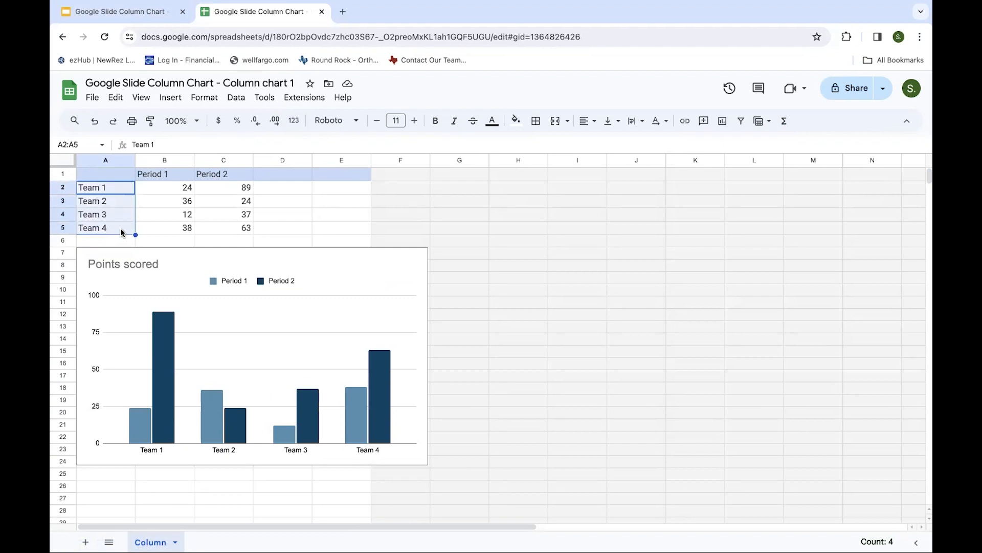
key(Delete)
click(97, 187)
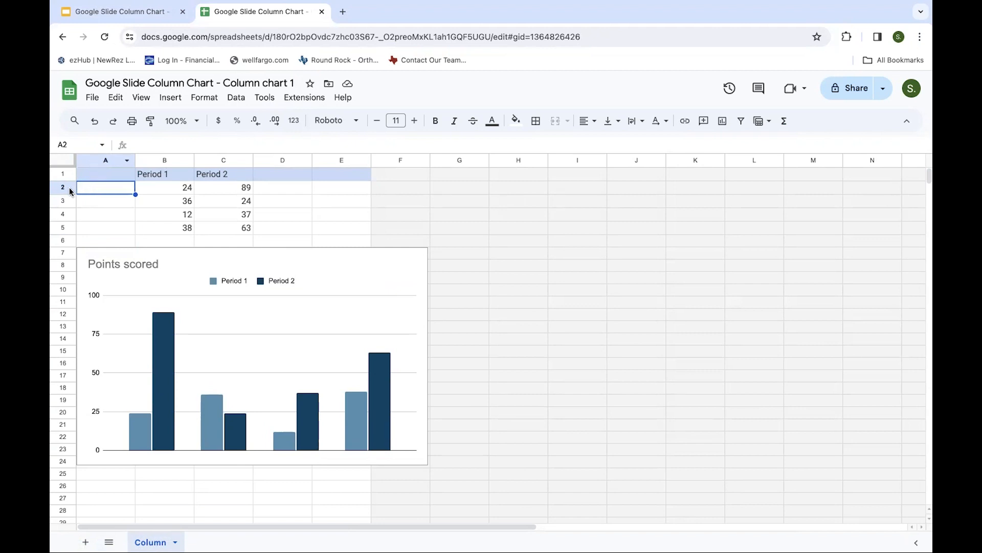
double_click(94, 185)
text(4 Mentos)
key(Return)
text(6 Mentos)
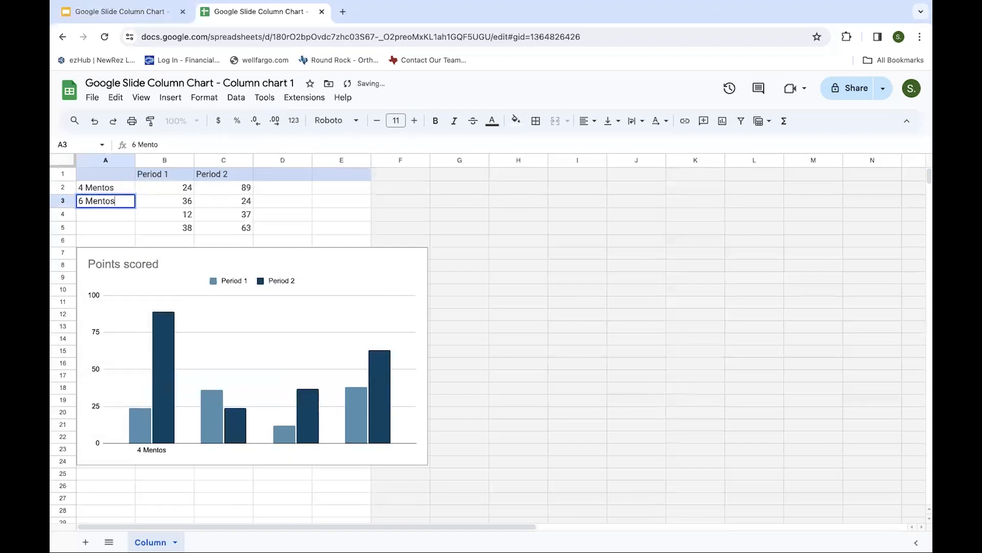
key(Return)
text(8 Mentos)
key(Return)
text(10 Mentos)
Replace the period headers in B1 and C1 with Test 1 and Test 2.
drag(160, 179, 207, 176)
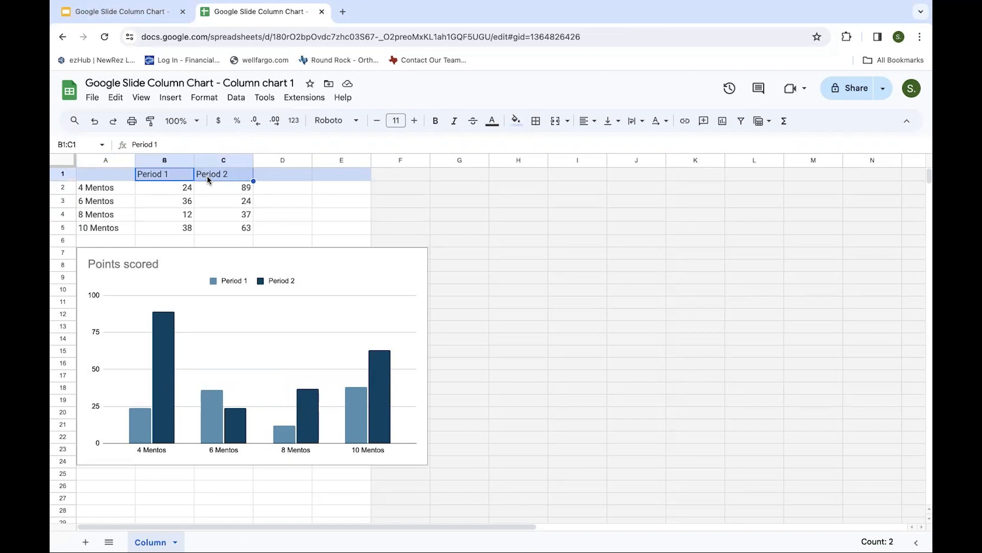
key(Delete)
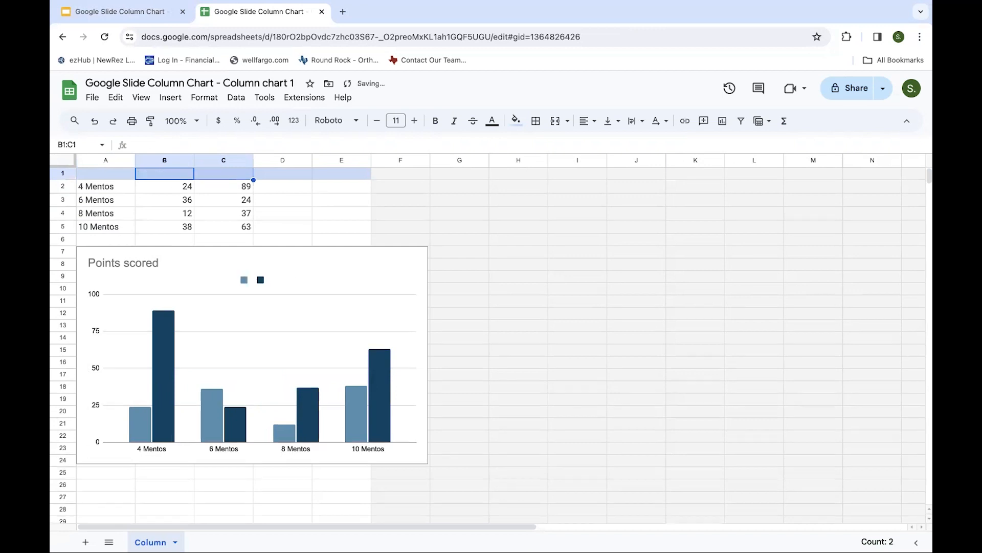
click(179, 178)
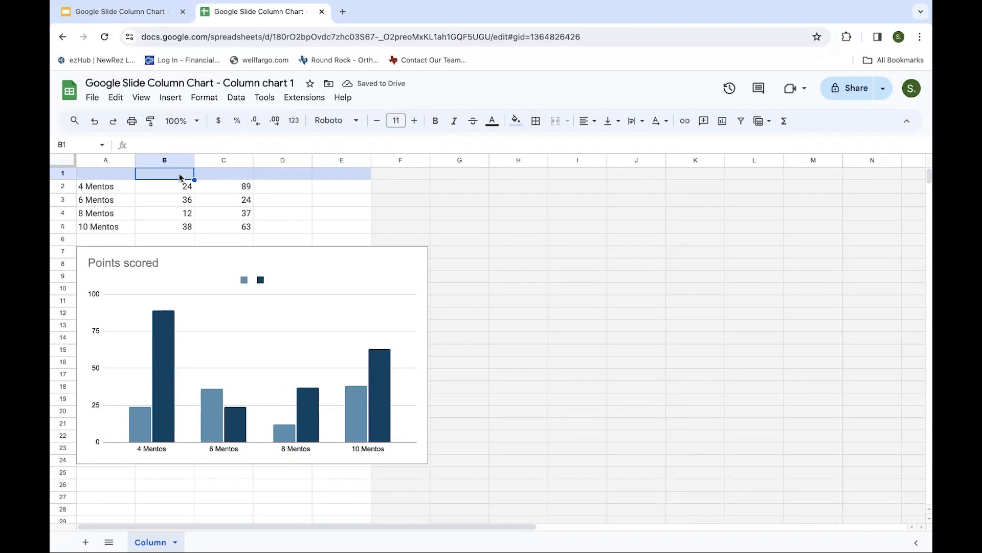
text(Test 1)
key(Tab)
text(Test 2)
click(288, 188)
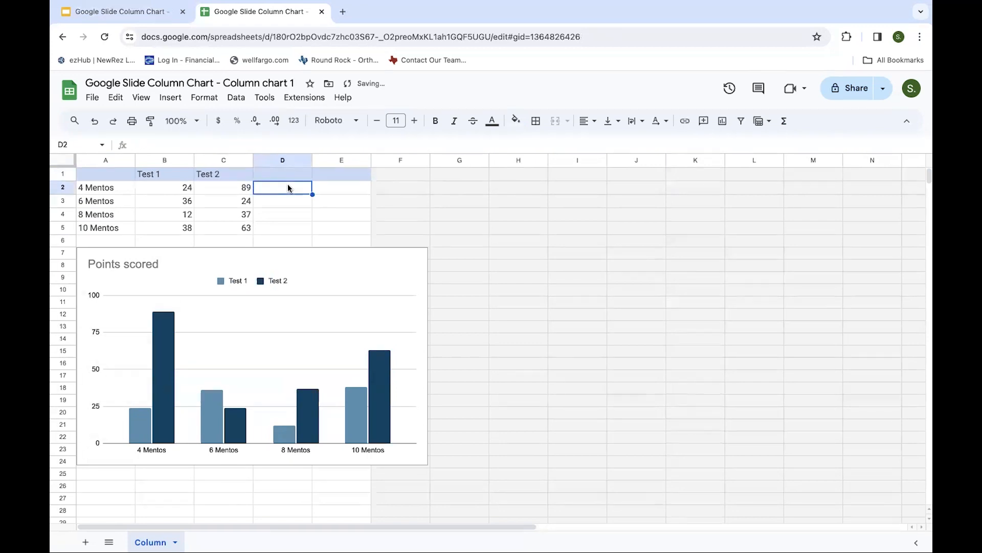
drag(174, 174, 229, 174)
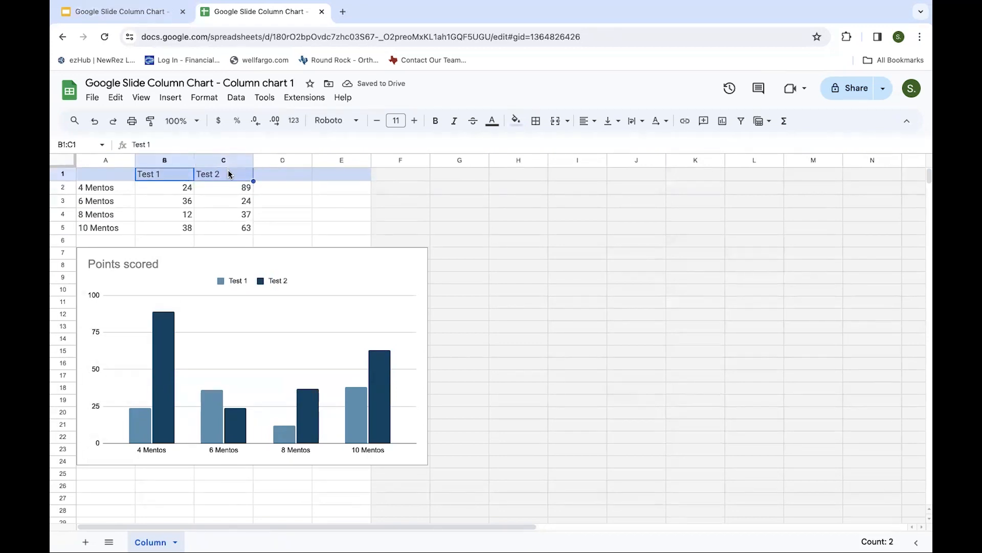
key(Delete)
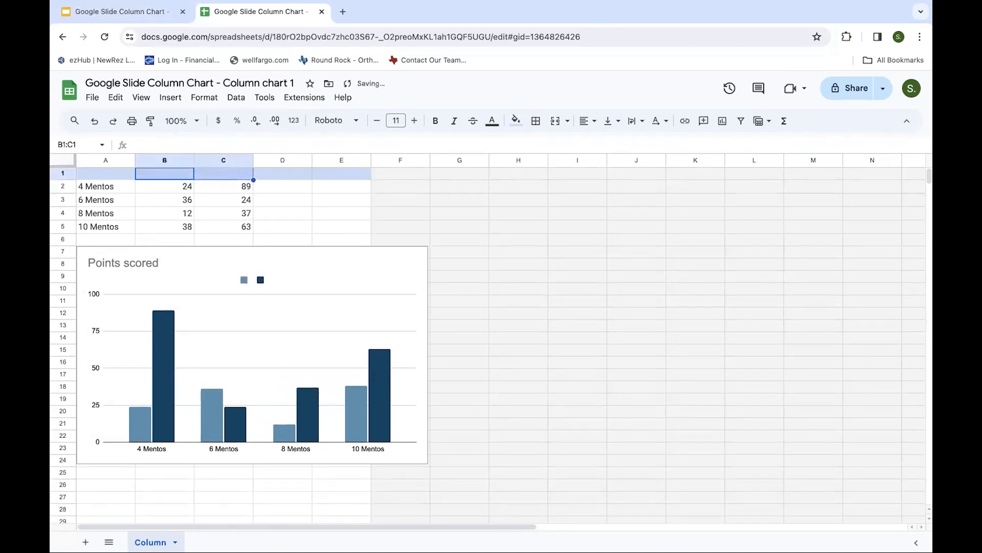
key(ctrl+z)
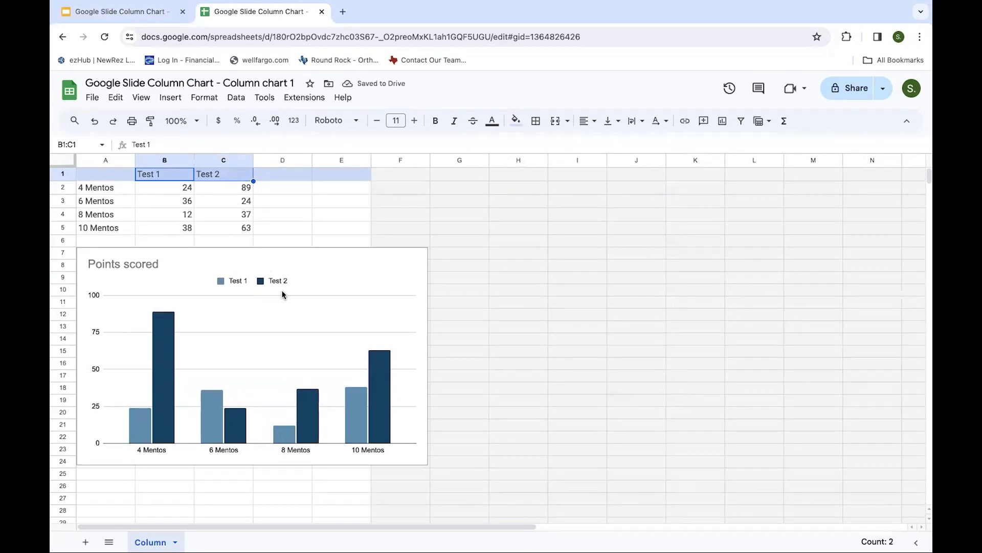
click(180, 190)
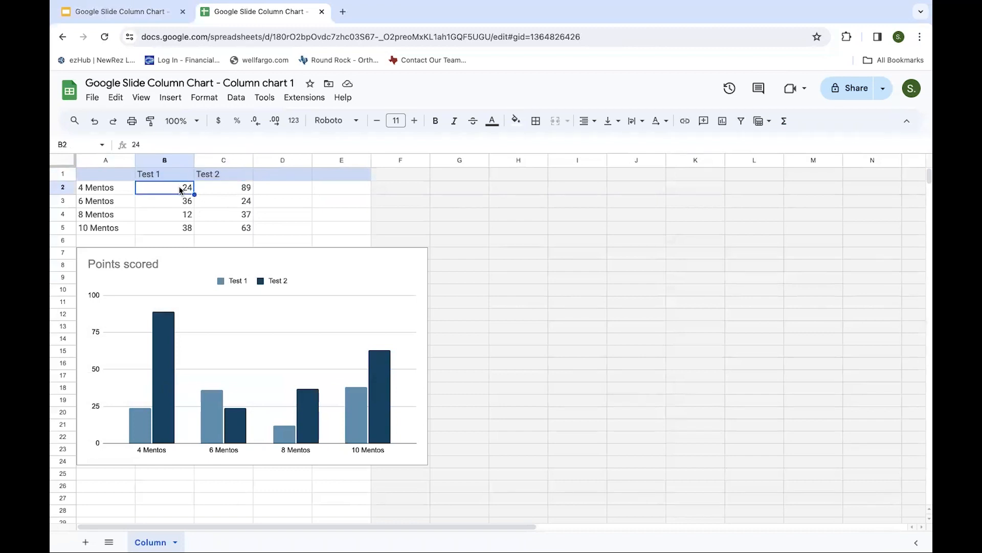
drag(288, 174, 328, 226)
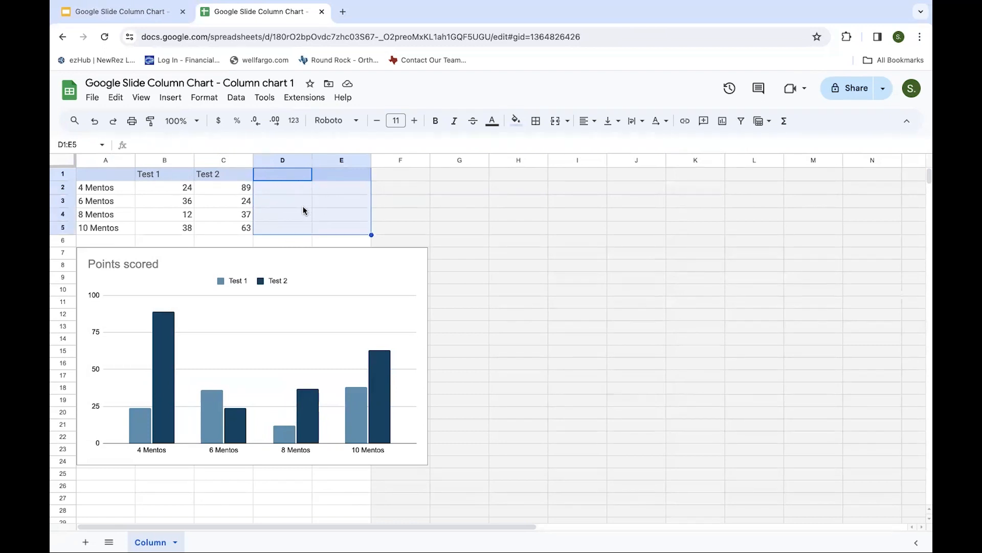
Clear the sample data in B2:C5 and enter 3 and 4 for 4 Mentos, 10 and 60 for 6 Mentos.
click(180, 190)
drag(181, 190, 220, 228)
key(Delete)
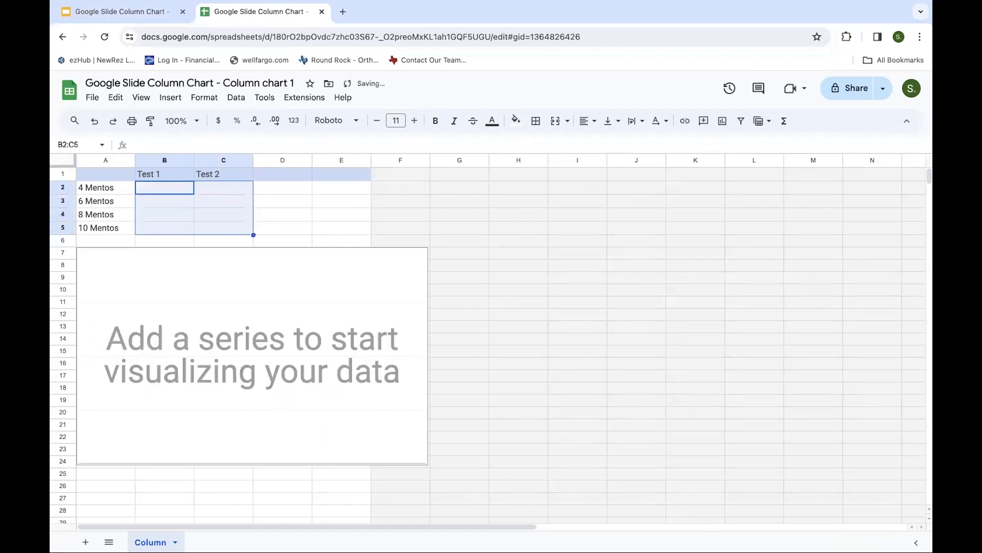
text(3)
key(Tab)
text(4)
key(Return)
text(10)
key(Tab)
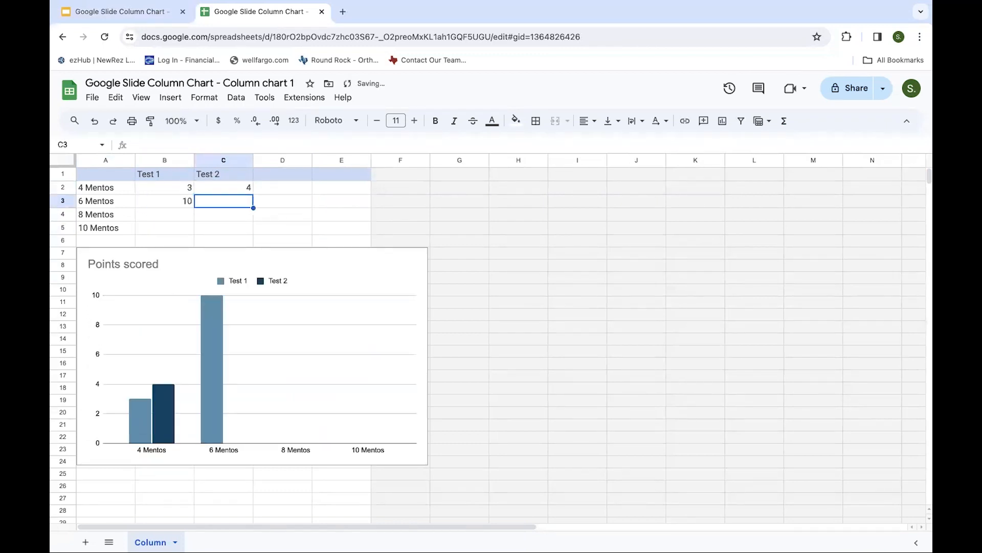
text(60)
key(Return)
Enter the test results 40 and 70 for 8 Mentos, and 85 and 85 for 10 Mentos.
text(40)
key(Tab)
text(70)
key(Return)
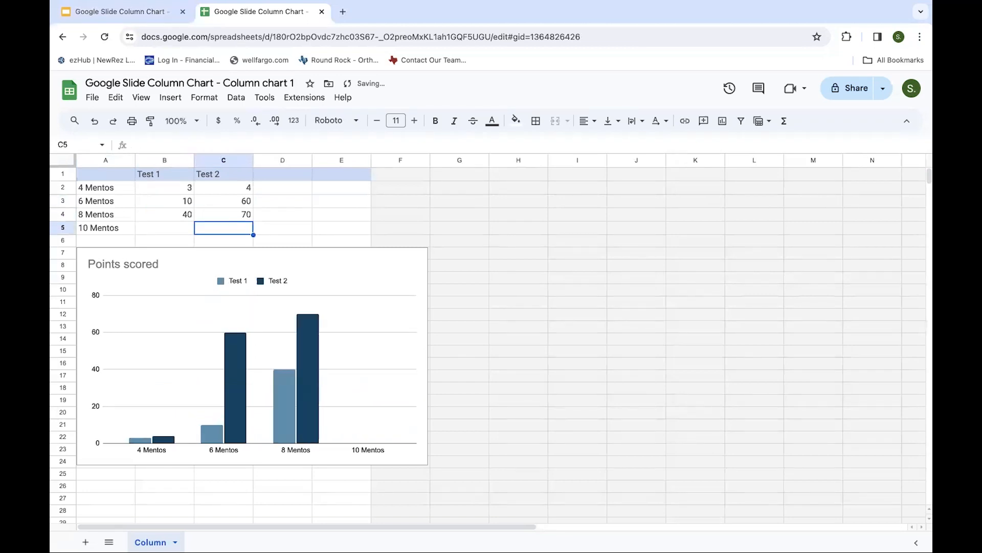
text(85)
key(Tab)
text(85)
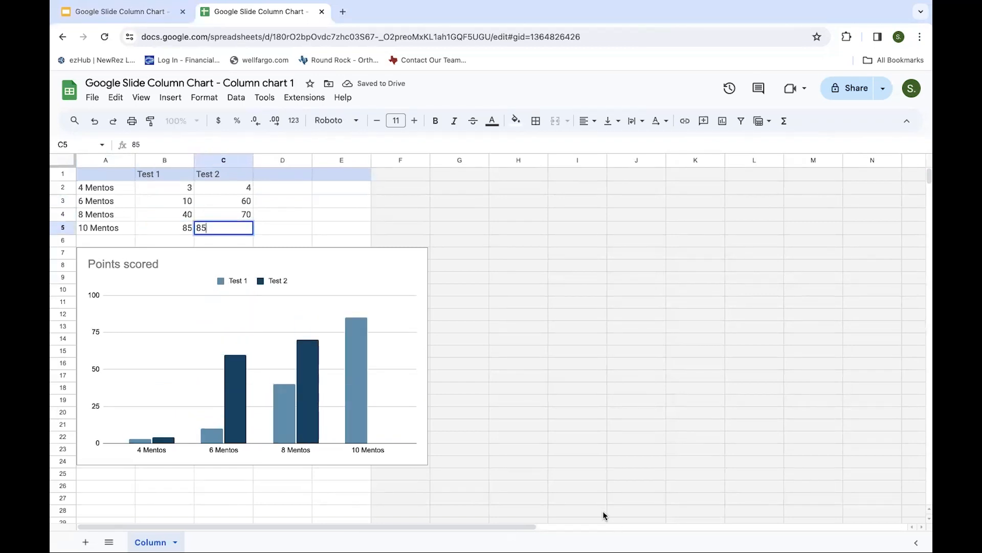
Try adding the unit cm to the Test 1 value for 6 Mentos, and restore the cell to plain 10.
double_click(189, 201)
text(cm)
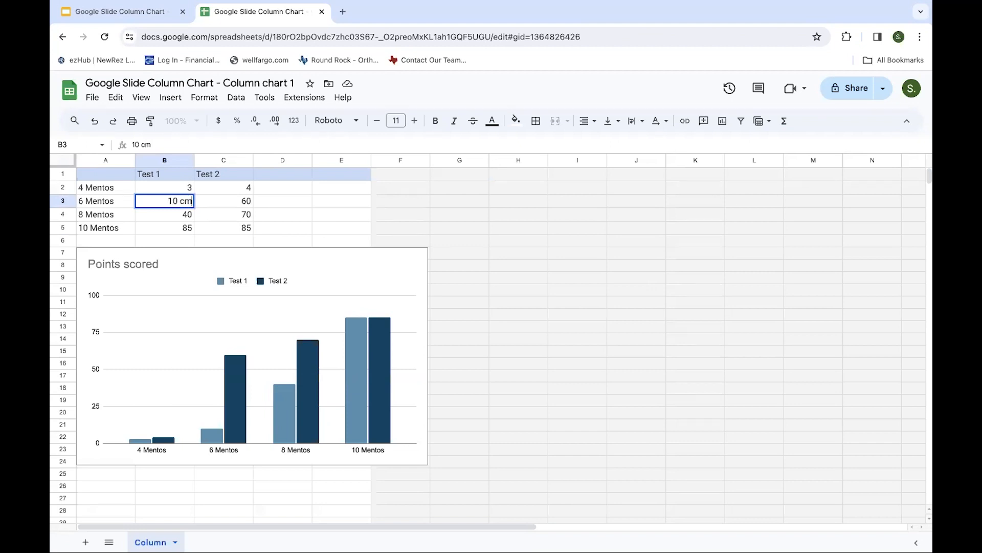
key(Return)
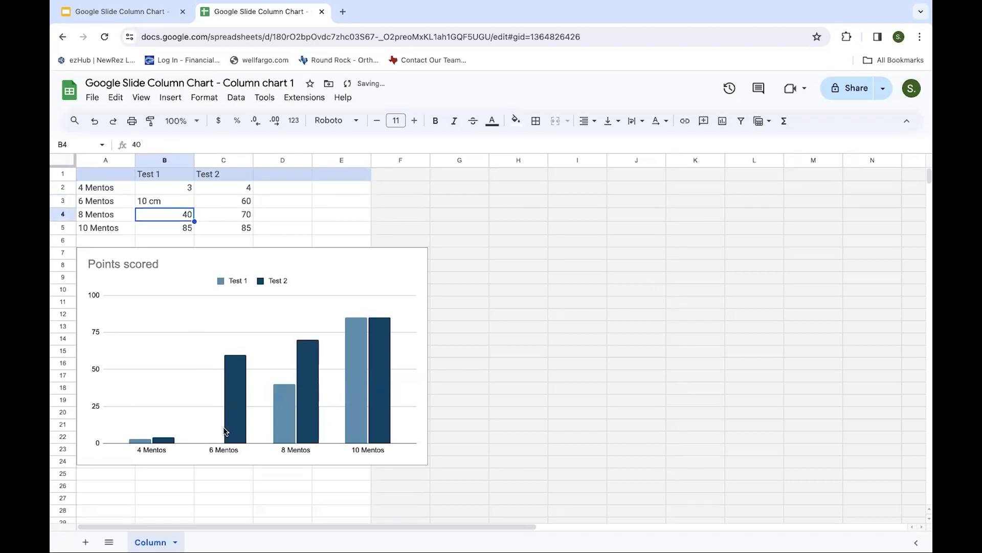
click(184, 201)
text(10)
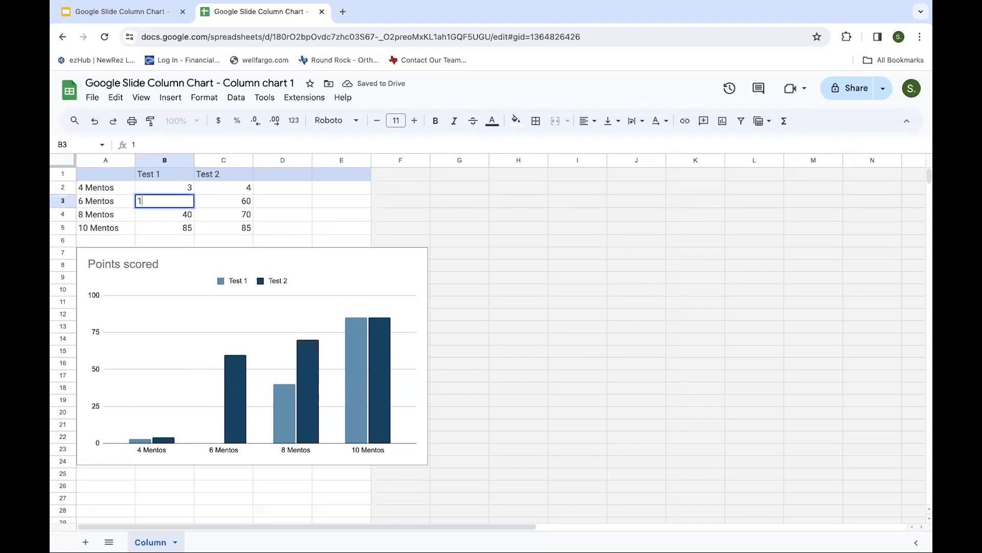
key(Return)
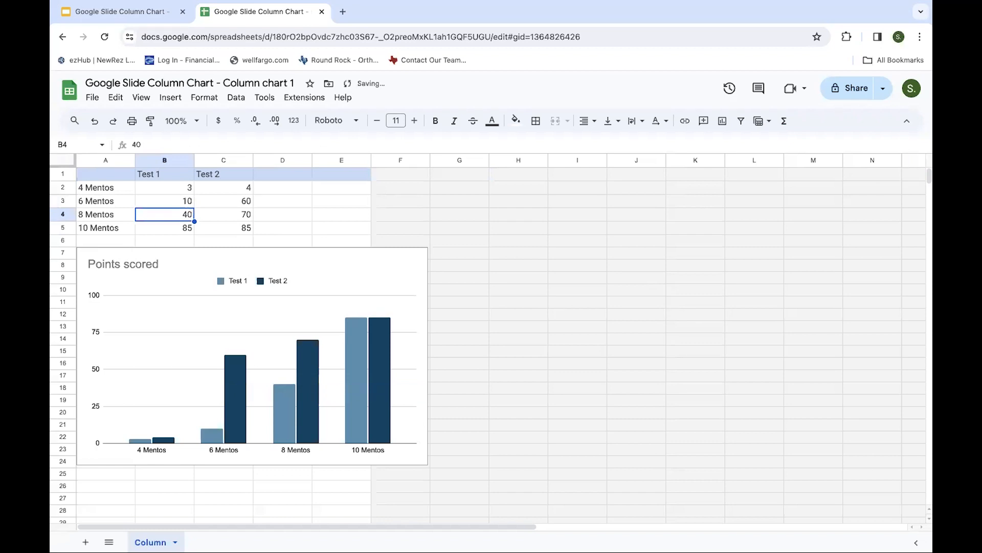
Change the chart title to "Height of Mentos Explosion".
click(147, 265)
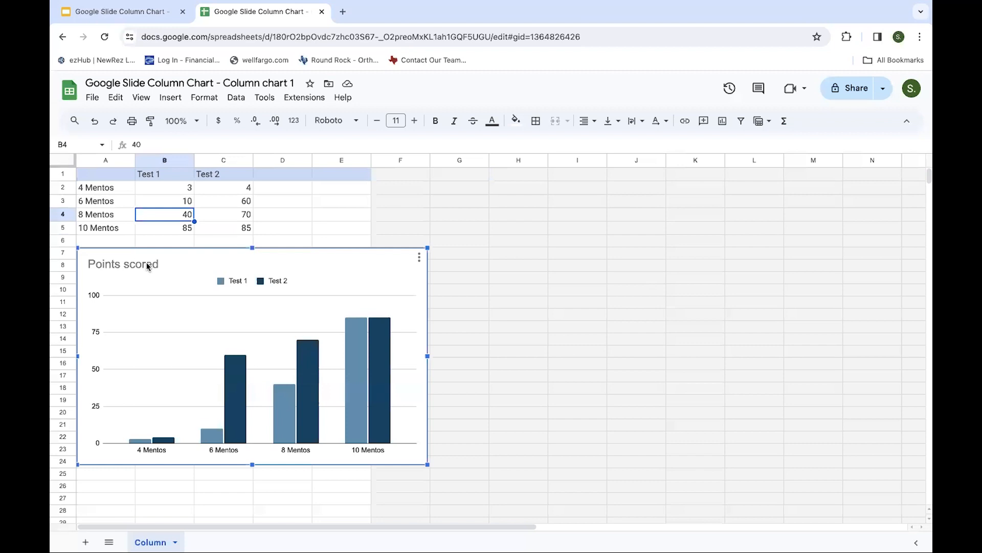
double_click(147, 263)
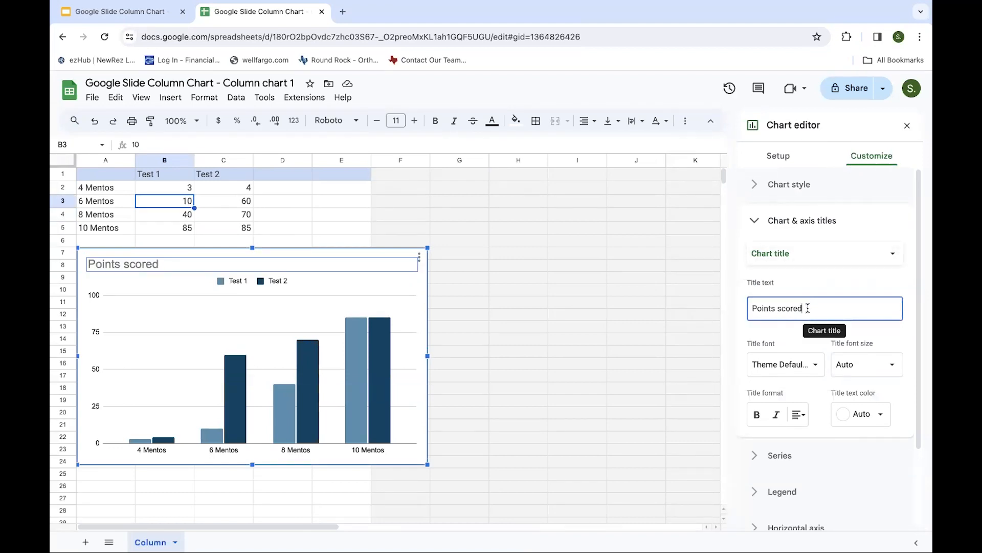
drag(805, 308, 751, 310)
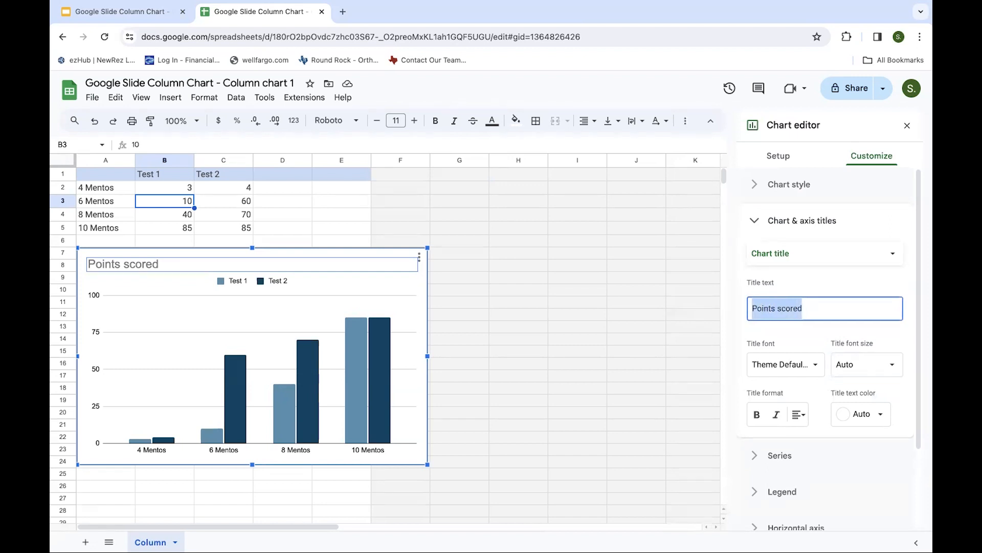
key(BackSpace)
text(Heigh)
text(t of Mentos )
text(Exp)
text(lost)
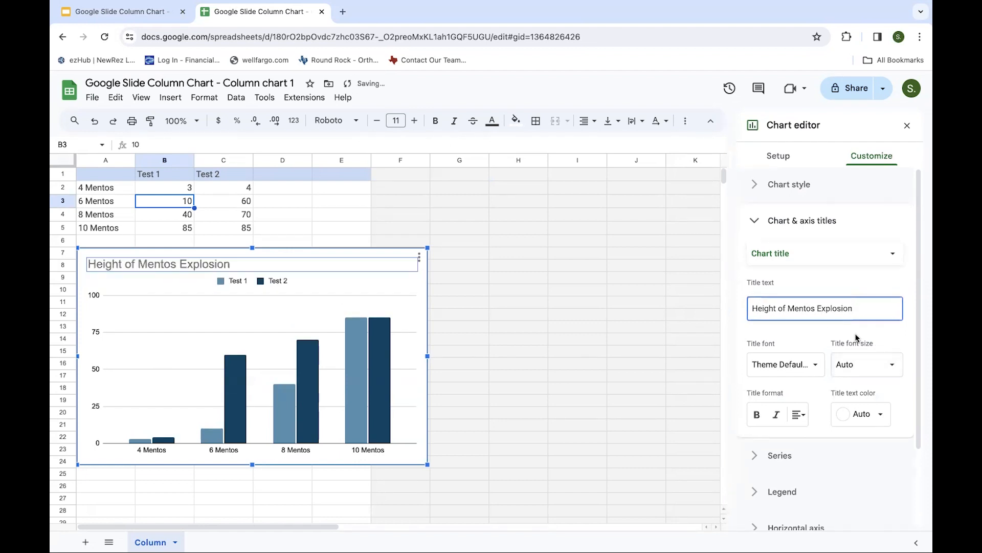
Add the horizontal axis title "Amount of Mentos" to the chart.
click(825, 259)
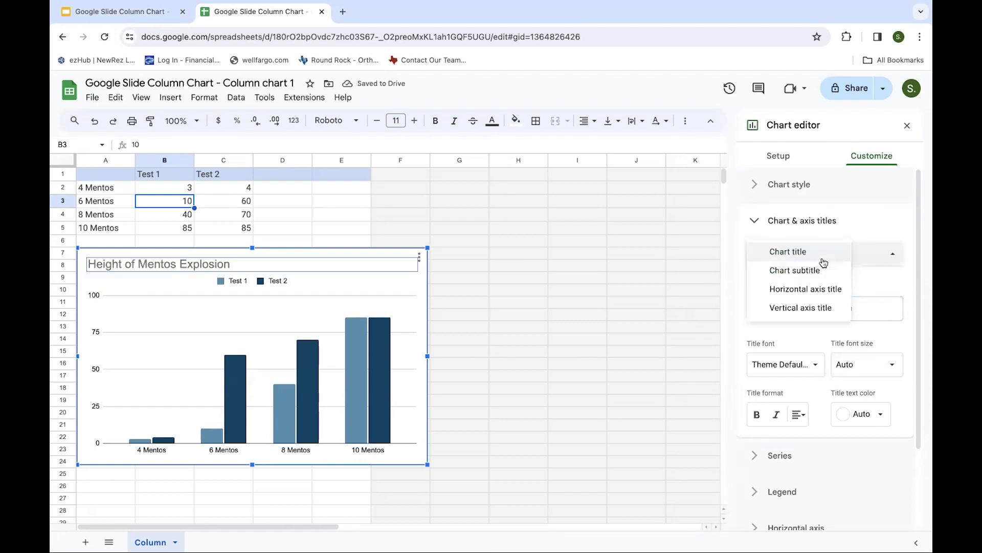
click(820, 289)
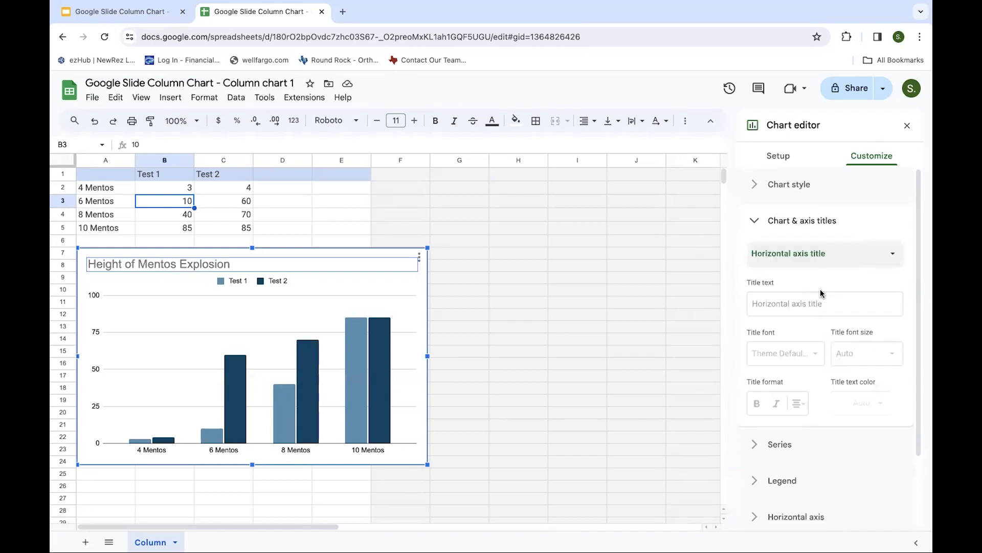
click(819, 302)
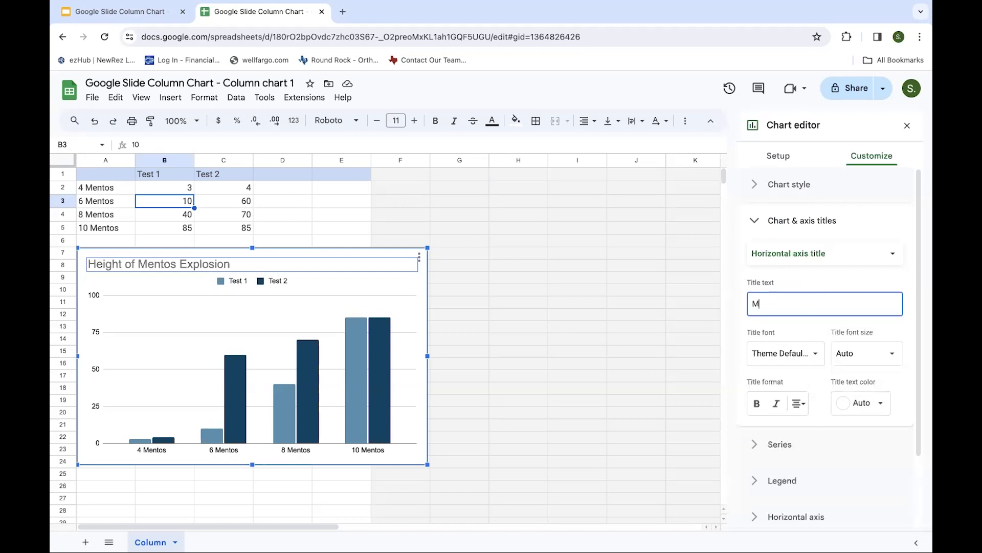
text(Am)
click(845, 334)
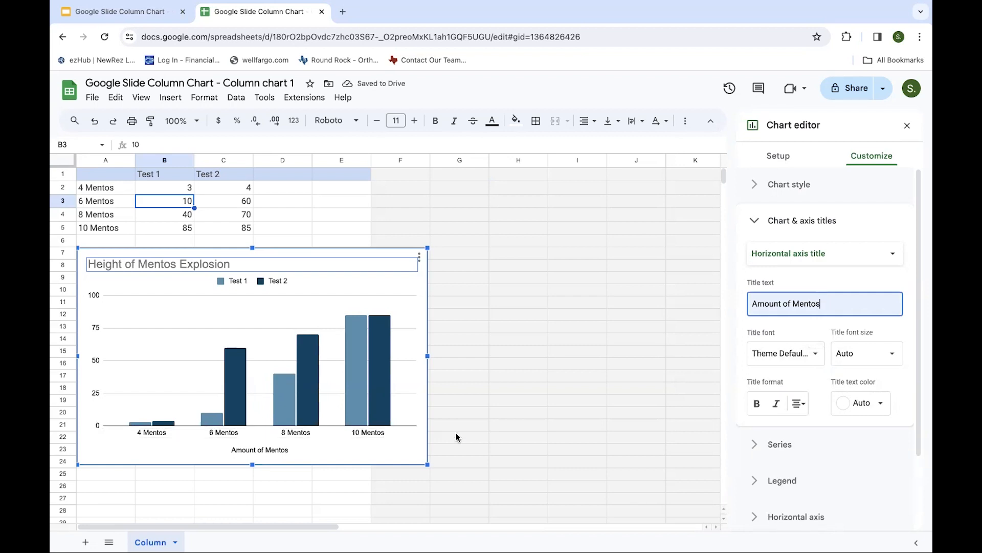
Add the vertical axis title "Height (cm)" to the chart and close the chart editor.
click(790, 261)
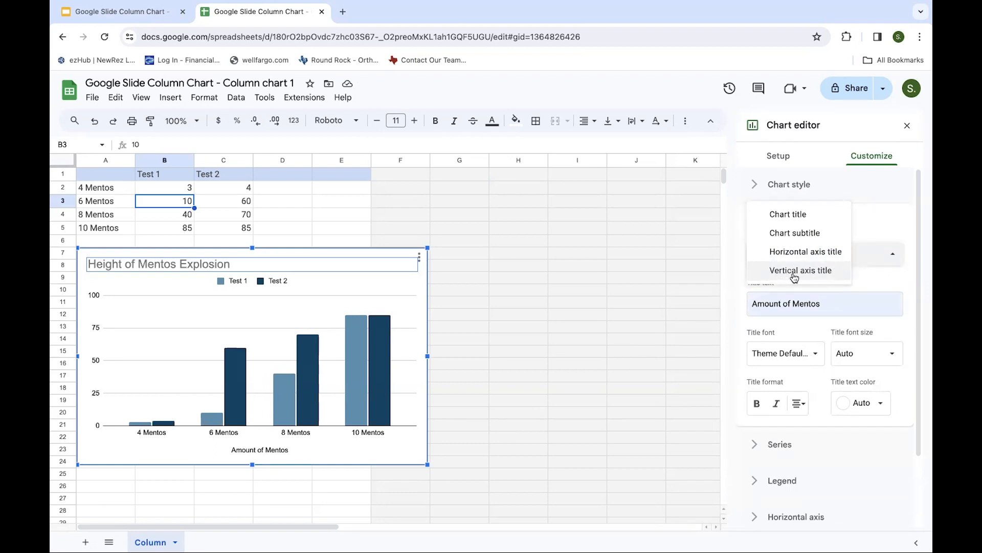
click(795, 271)
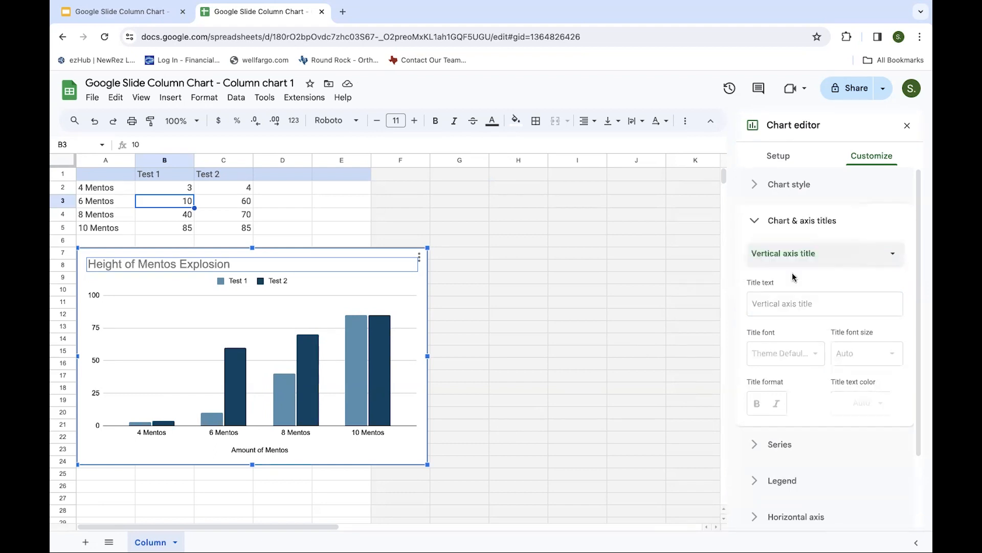
click(790, 302)
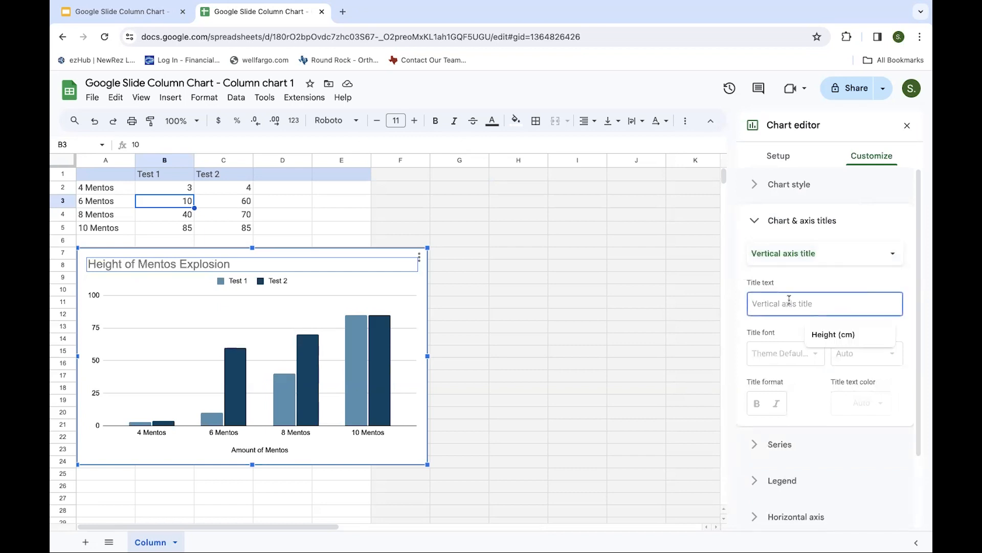
click(830, 334)
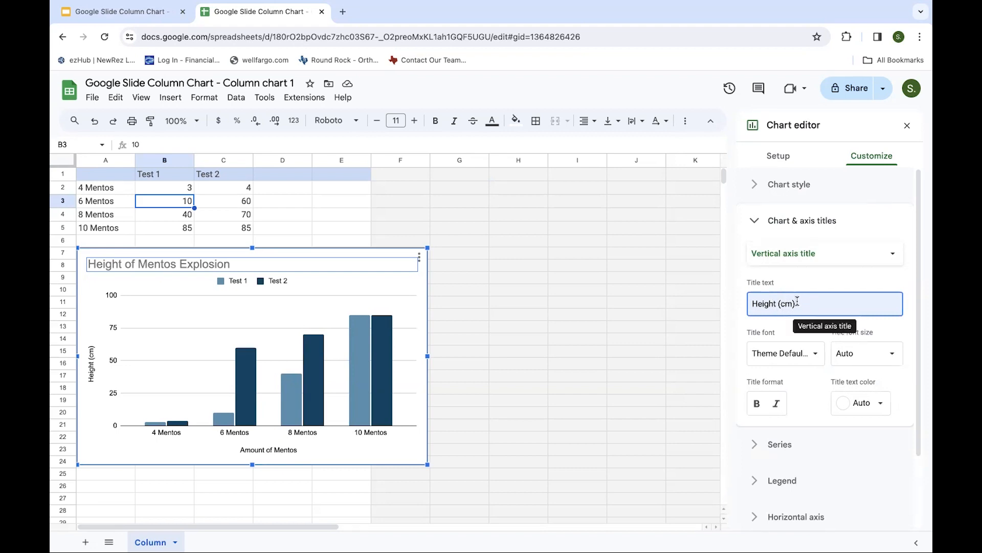
click(649, 295)
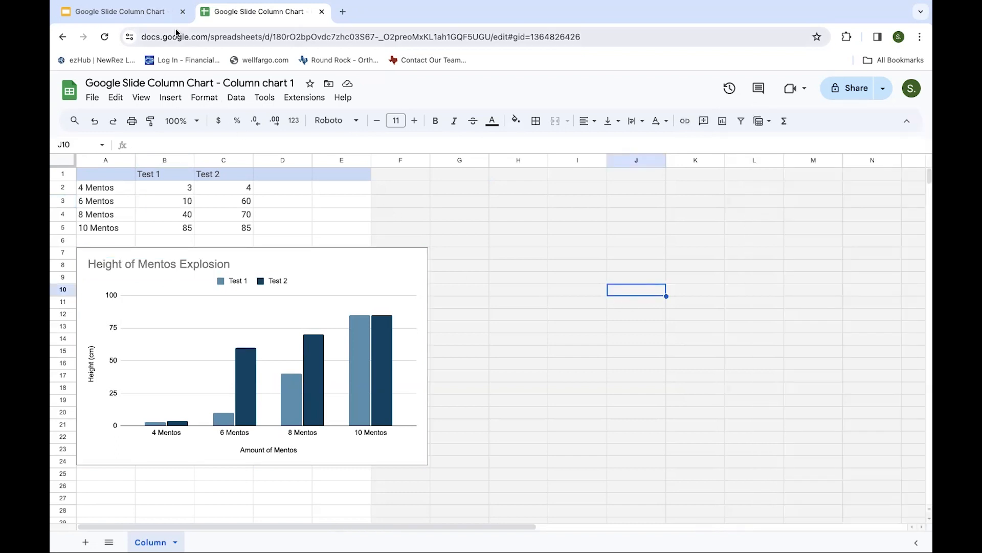
Switch to the Google Slides presentation and update the linked chart on slide 2 from its spreadsheet.
click(162, 14)
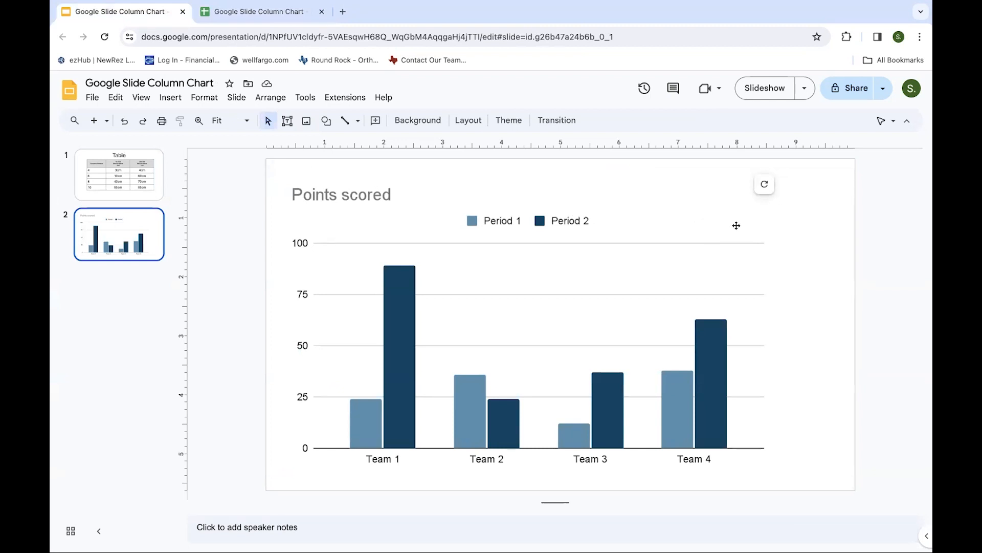
click(764, 185)
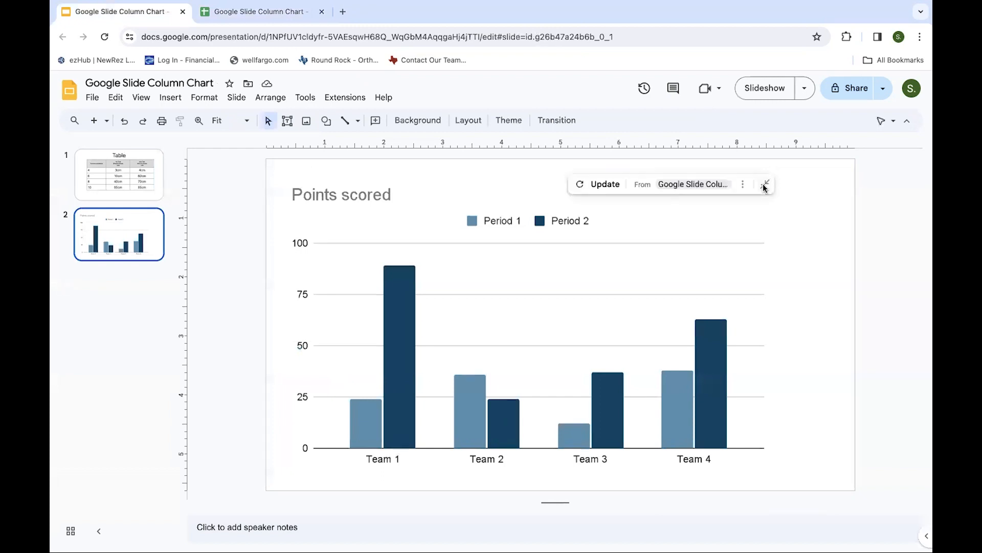
click(604, 185)
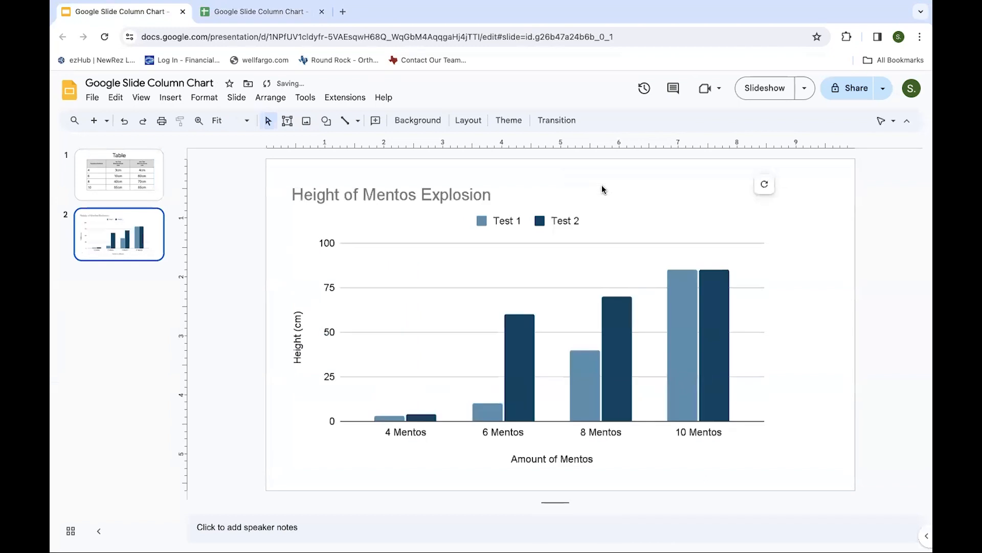